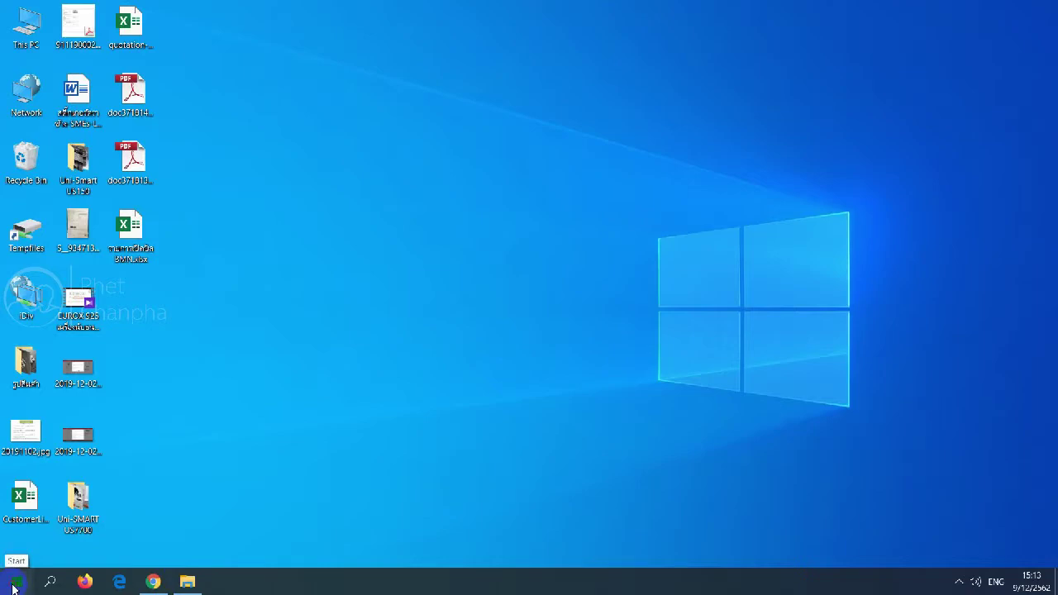
Step: Search Windows for "con" to open Control Panel and go to Devices and Printers
left_click(14, 584)
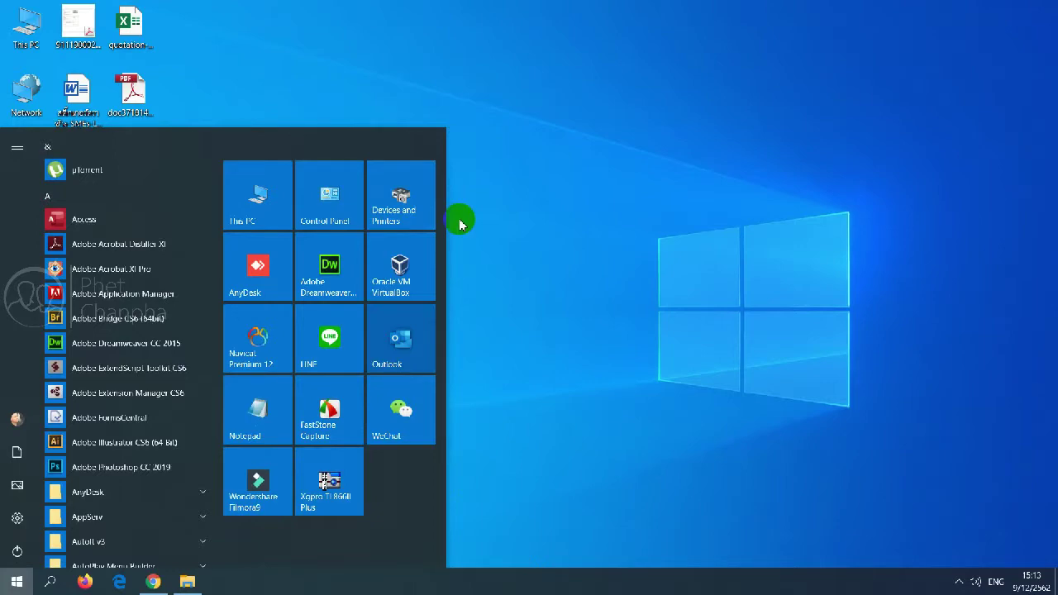
left_click(678, 206)
left_click(51, 582)
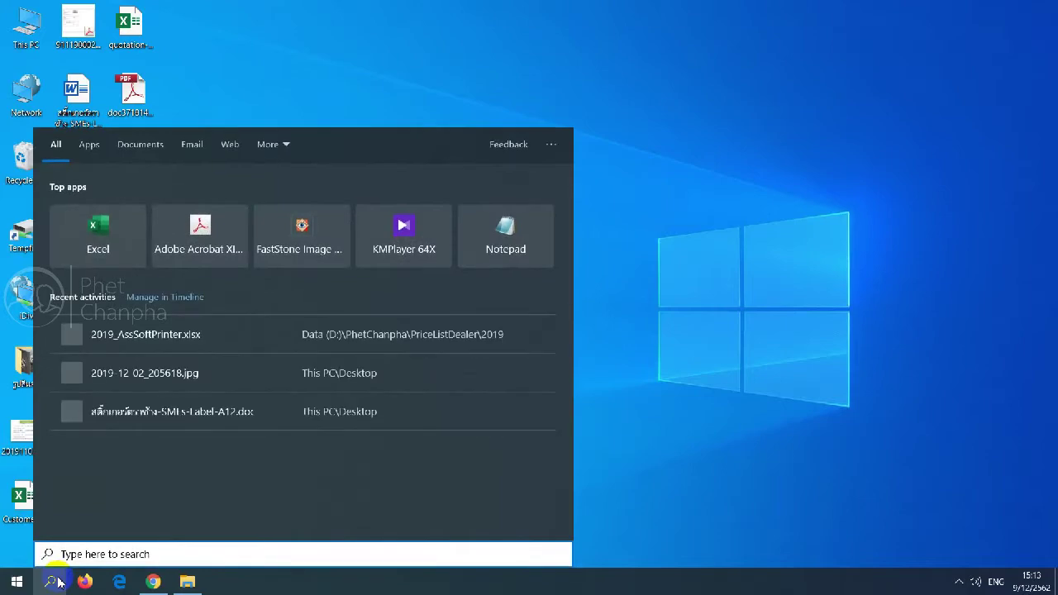
type("con")
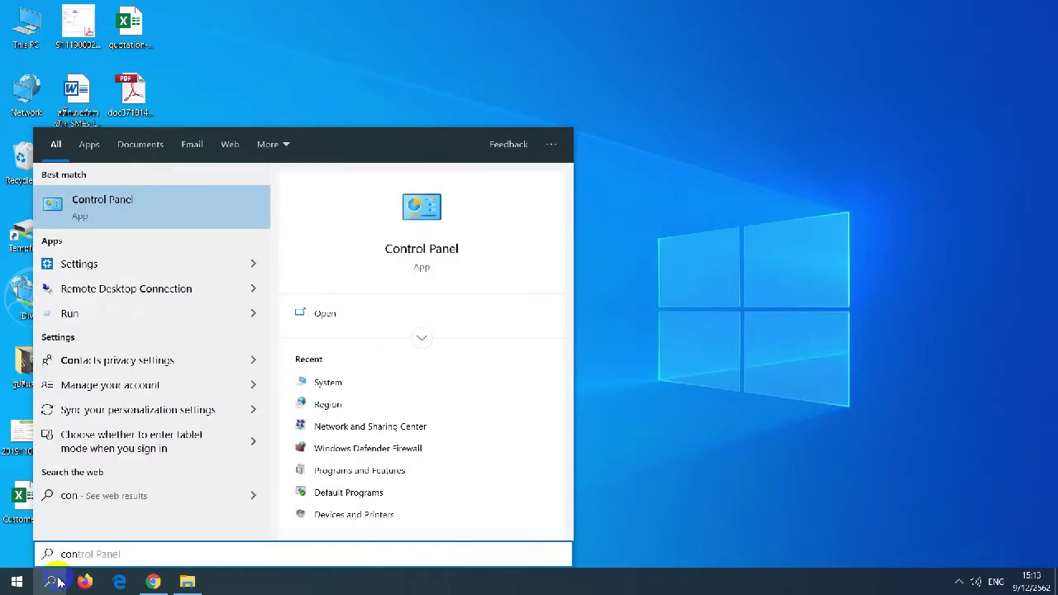
left_click(184, 213)
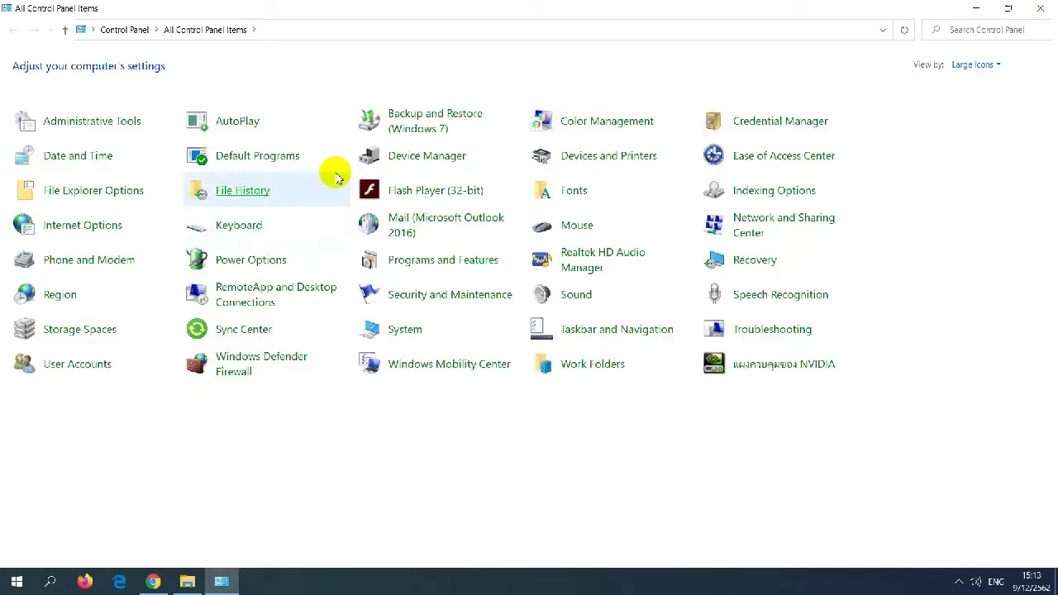
left_click(632, 158)
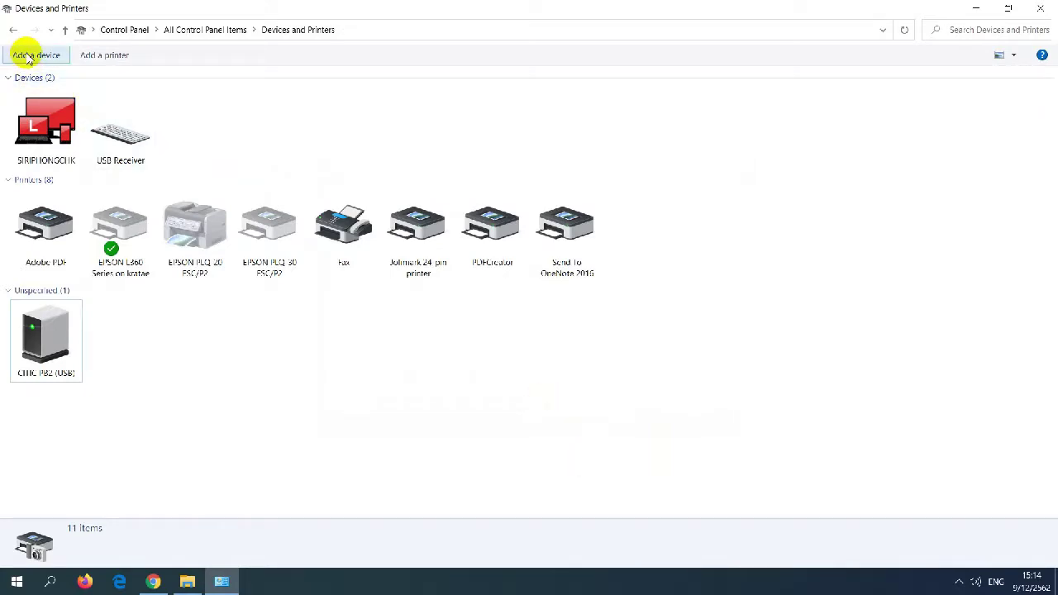
Step: Start adding an unlisted printer, choosing a local or network printer with manual settings
left_click(113, 59)
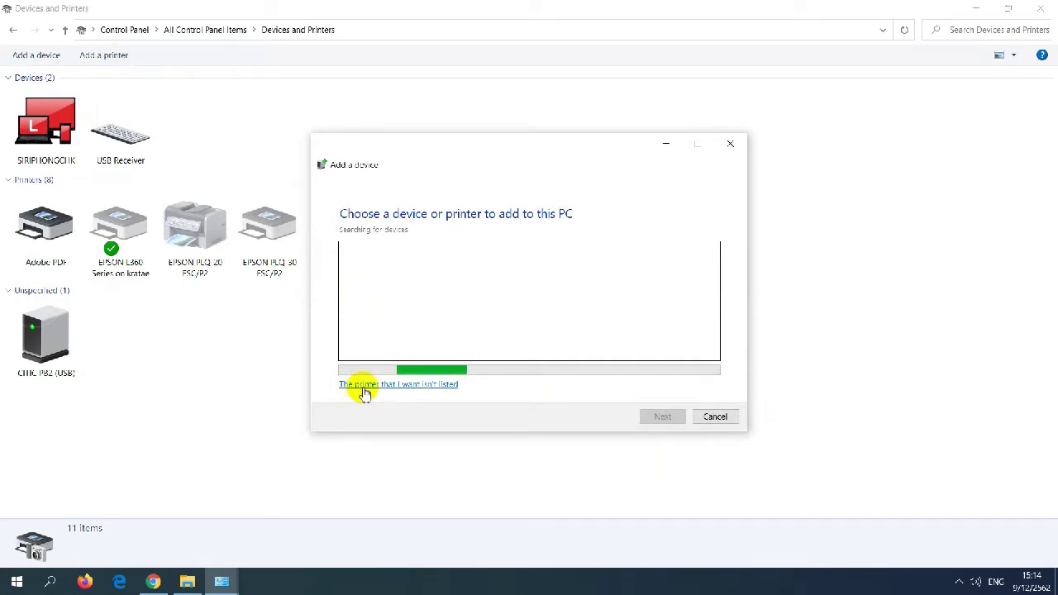
left_click(437, 386)
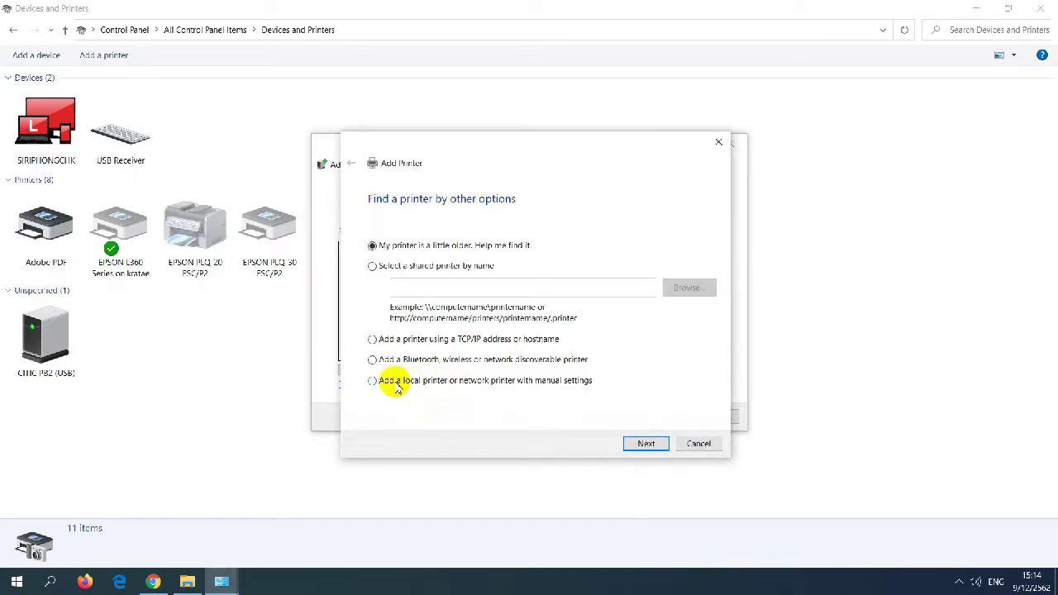
left_click(395, 385)
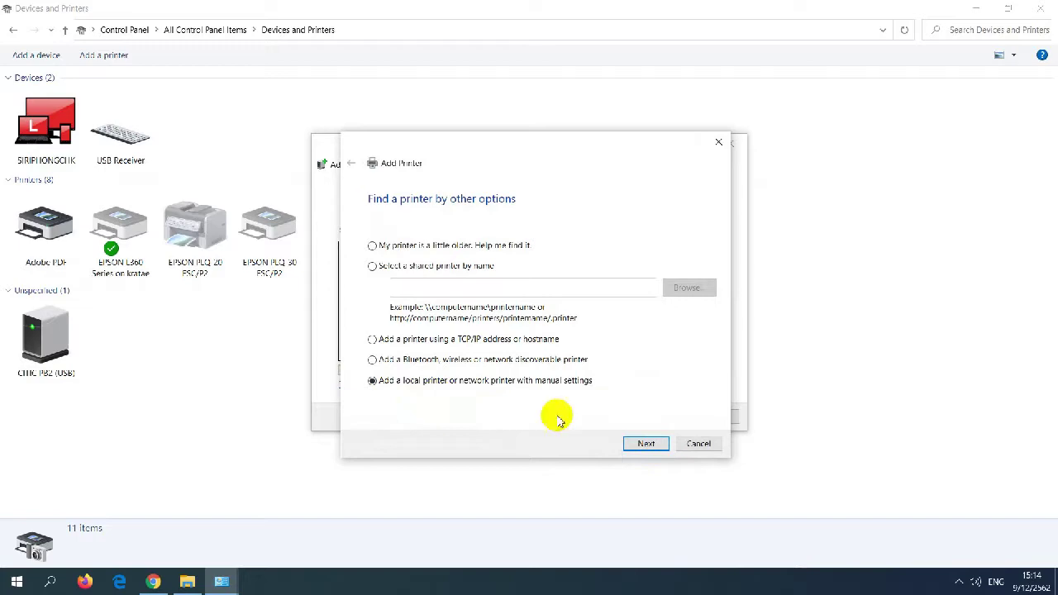
left_click(646, 444)
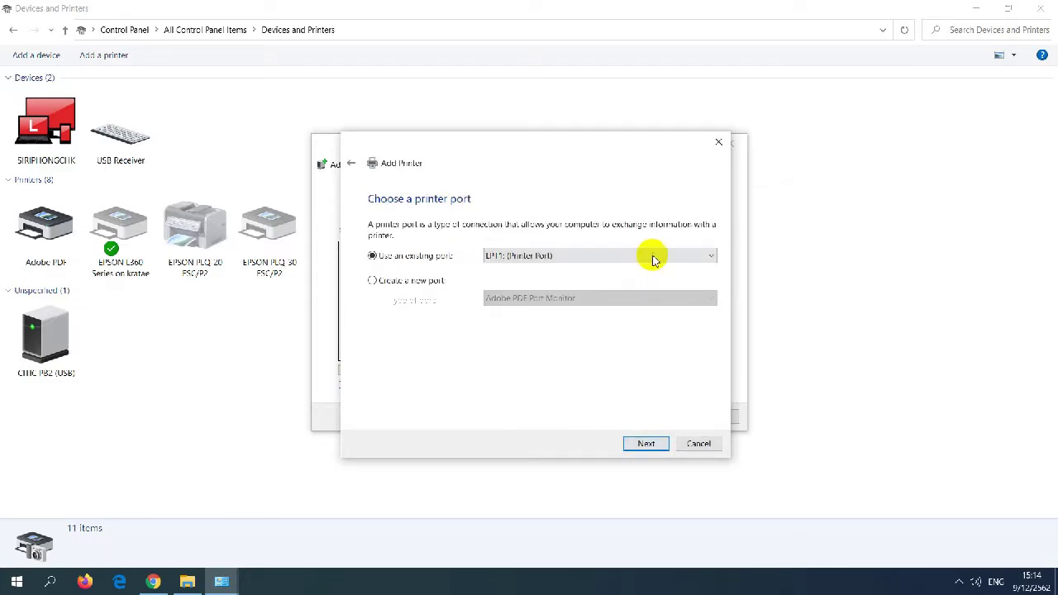
Step: Assign the new printer to the existing port USB004 (Virtual printer port for USB)
left_click(653, 257)
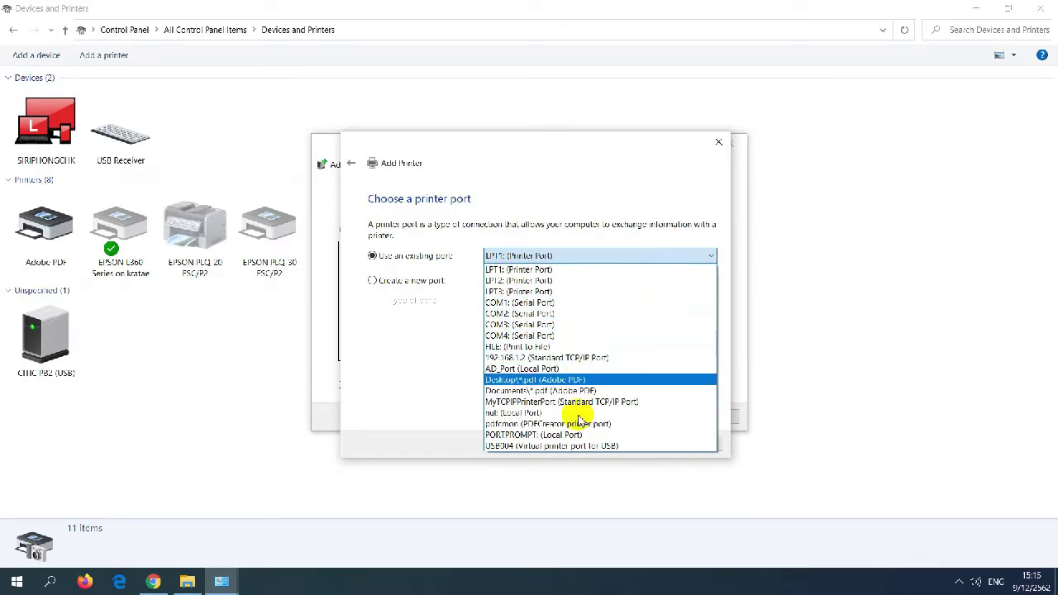
left_click(544, 448)
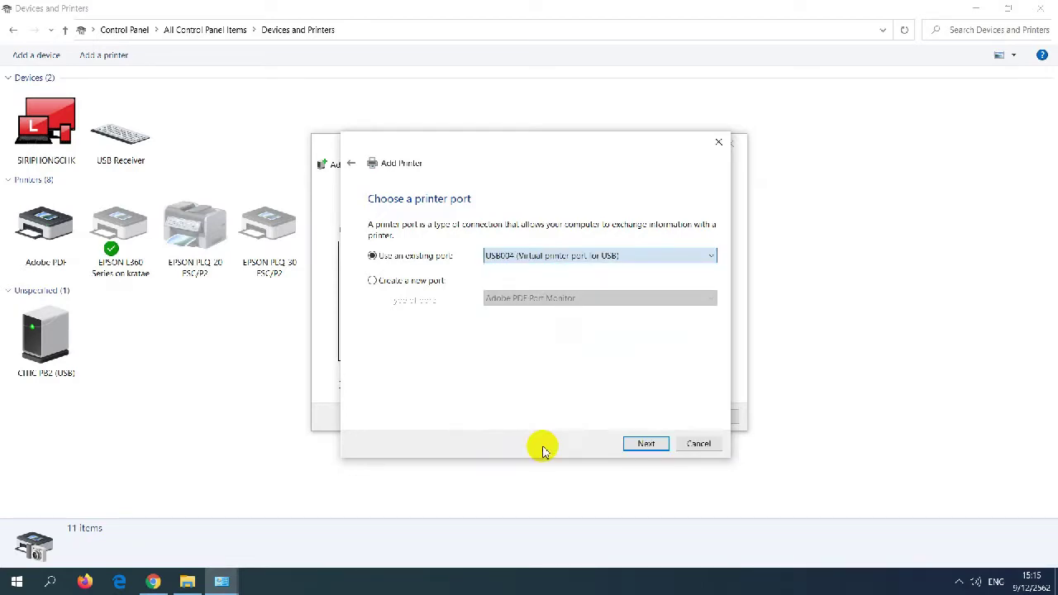
left_click(646, 444)
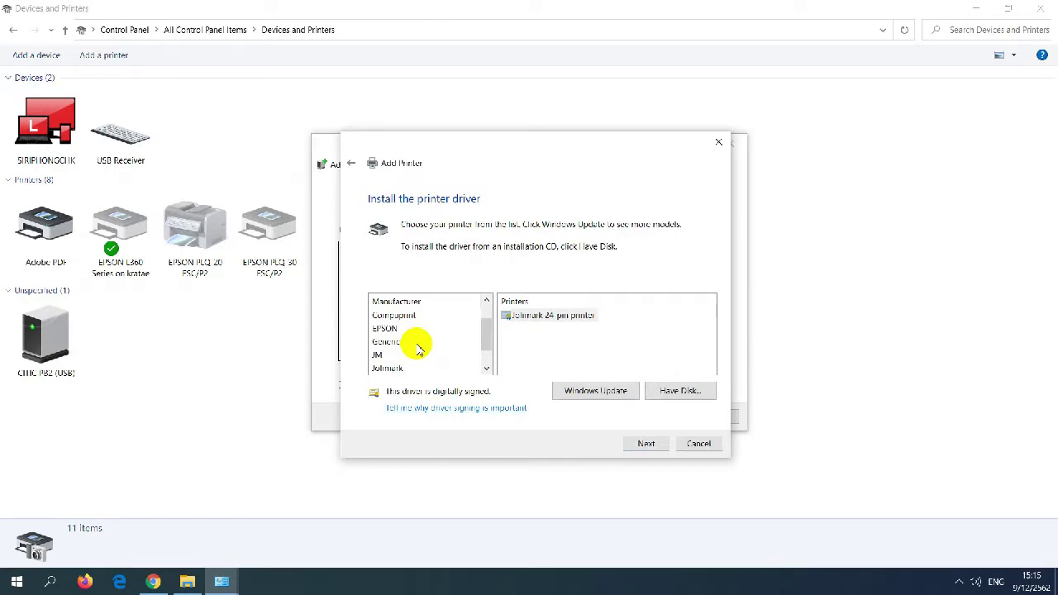
Step: Look through the installed driver list, checking the EPSON models and the other manufacturers
left_click(388, 330)
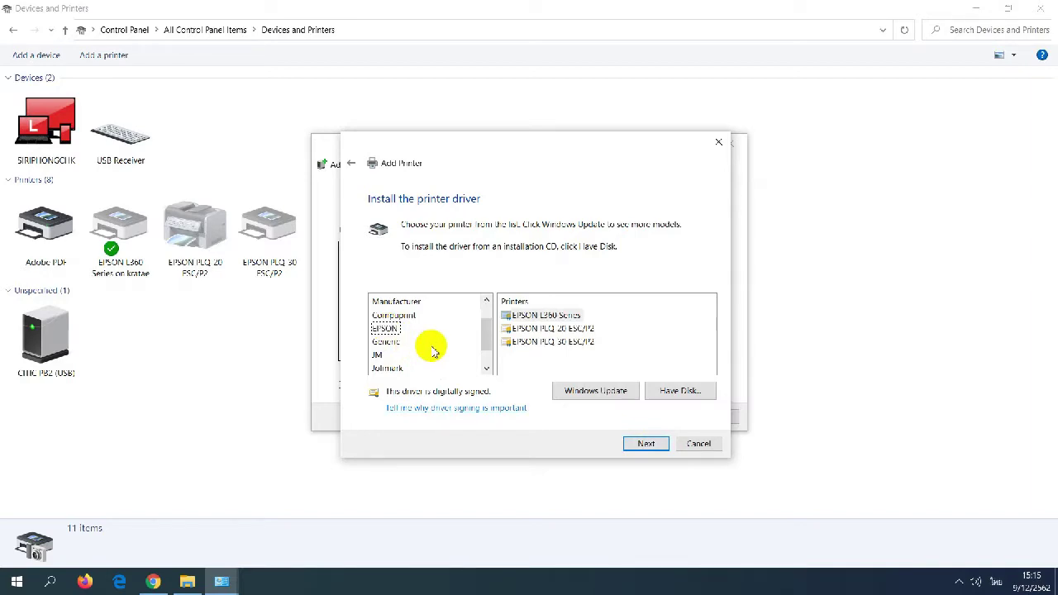
left_click(389, 330)
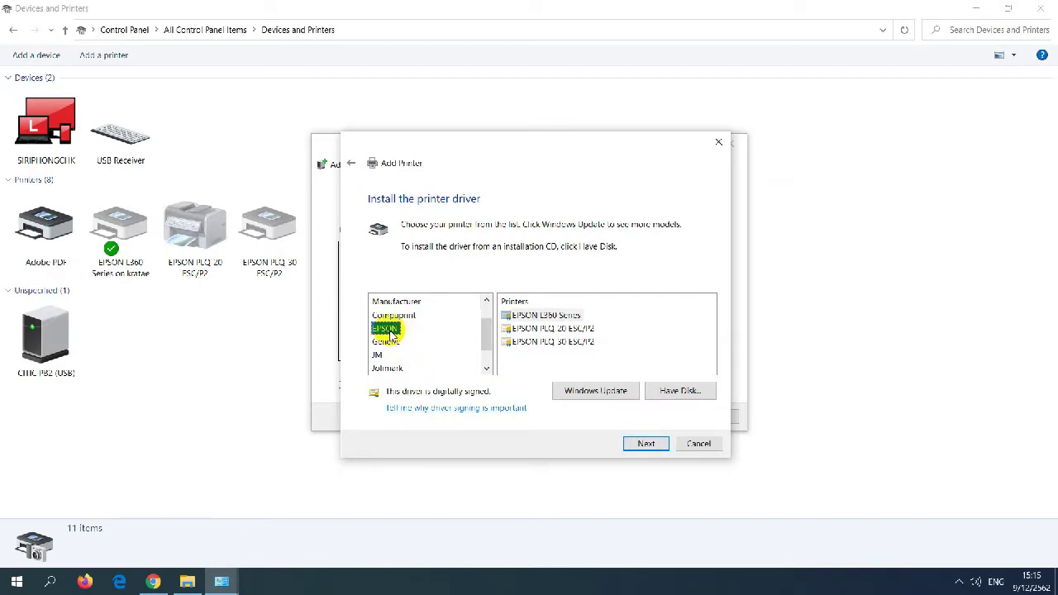
scroll(422, 351, "down", 1)
scroll(422, 354, "up", 1)
scroll(422, 354, "down", 1)
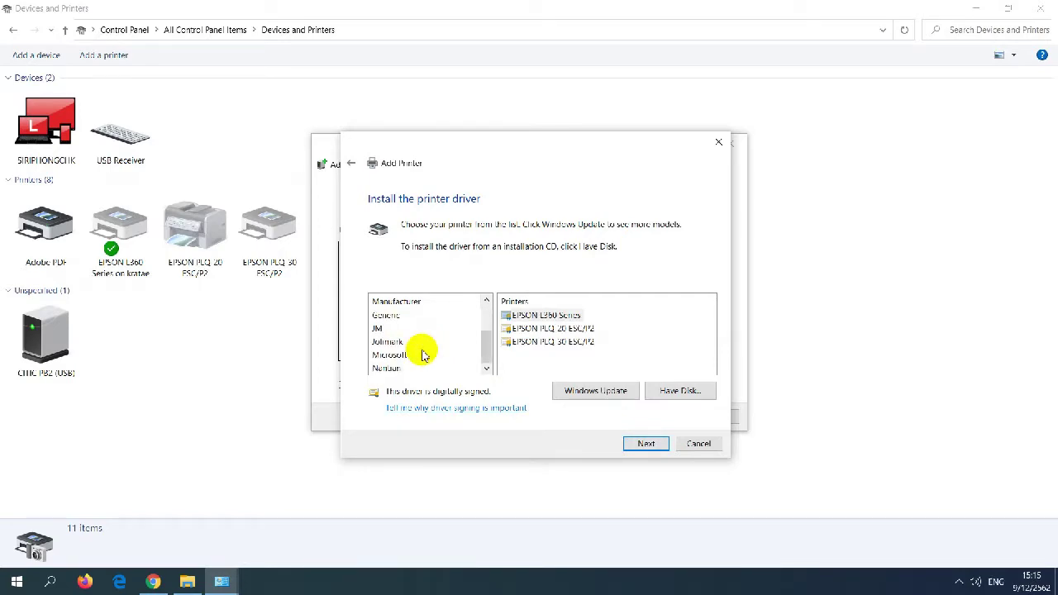
scroll(422, 354, "up", 1)
scroll(421, 353, "down", 1)
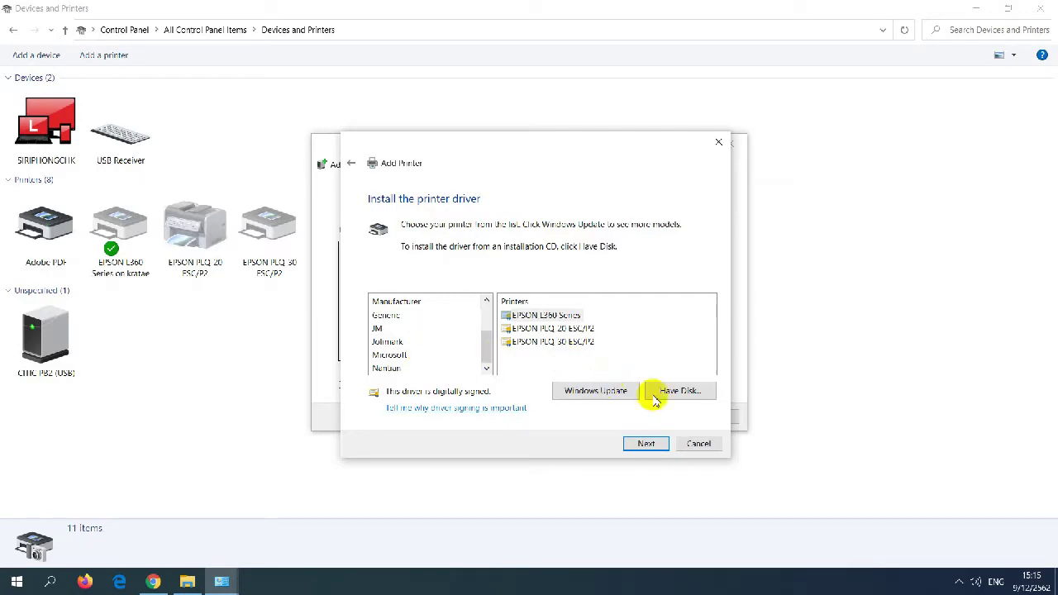
Step: Choose installing the driver from disk and browse to D:\Printer\Drivers\CITIC PB2 (CompatibleNantainLQ)
left_click(680, 391)
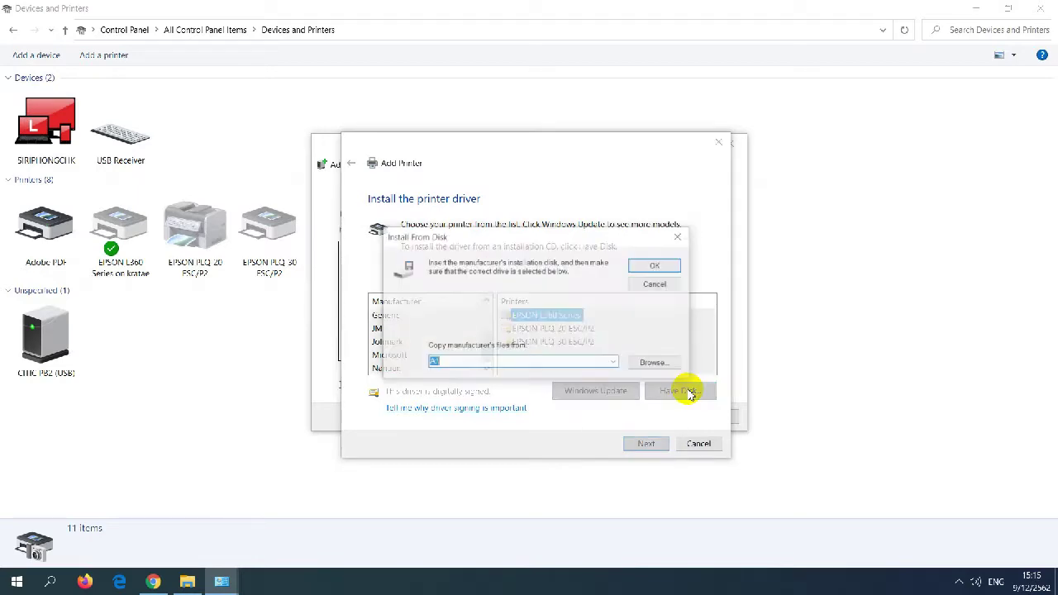
left_click(655, 364)
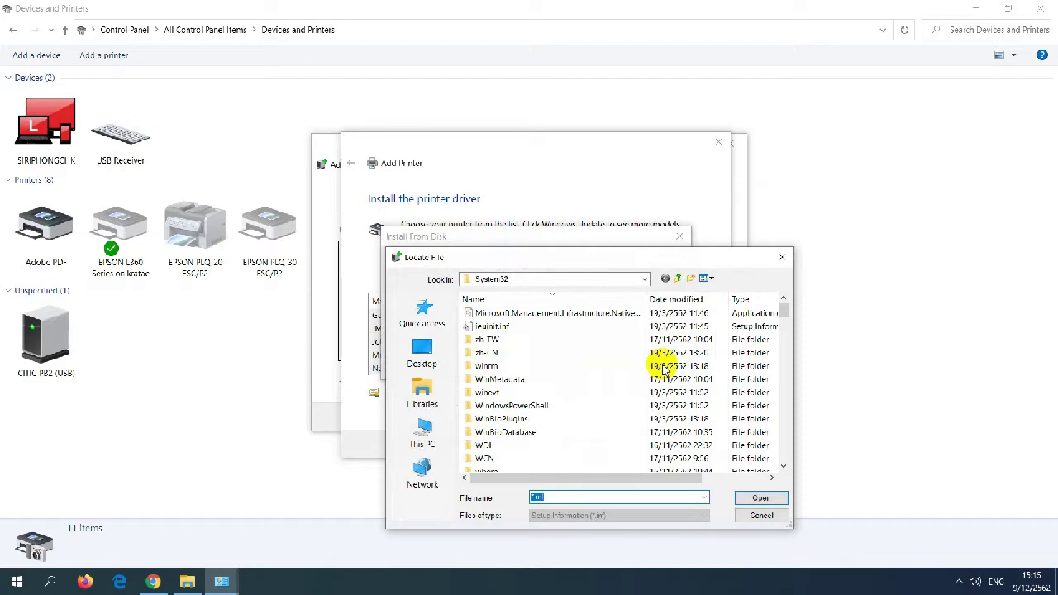
double_click(716, 259)
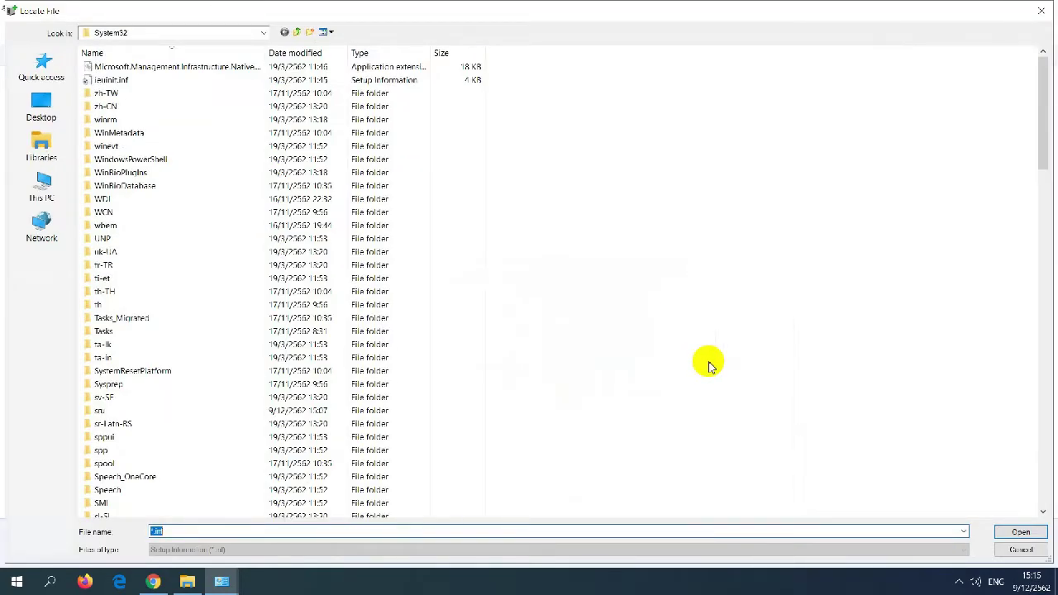
left_click(43, 188)
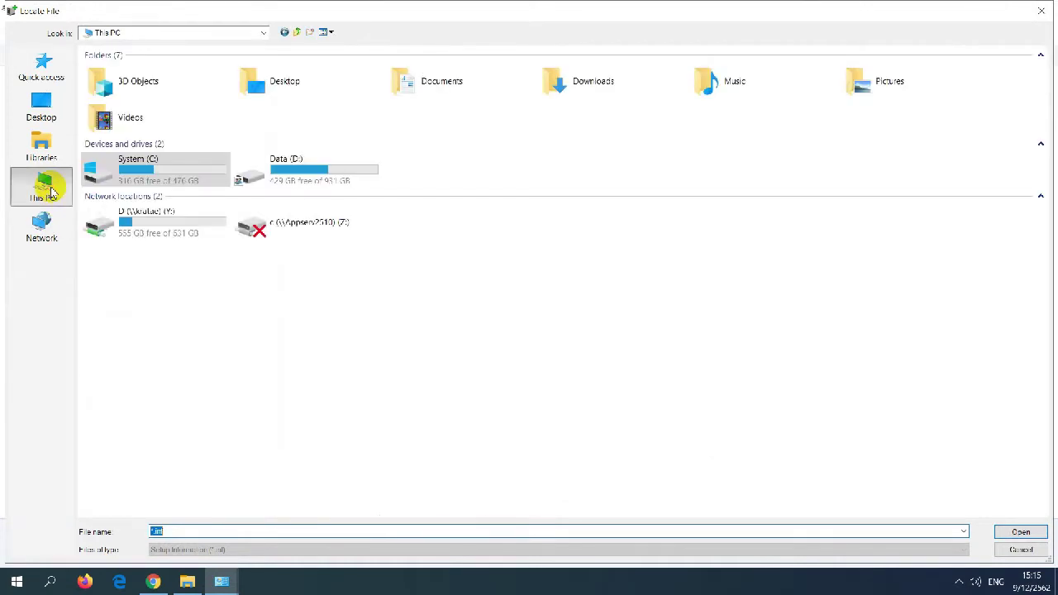
double_click(290, 171)
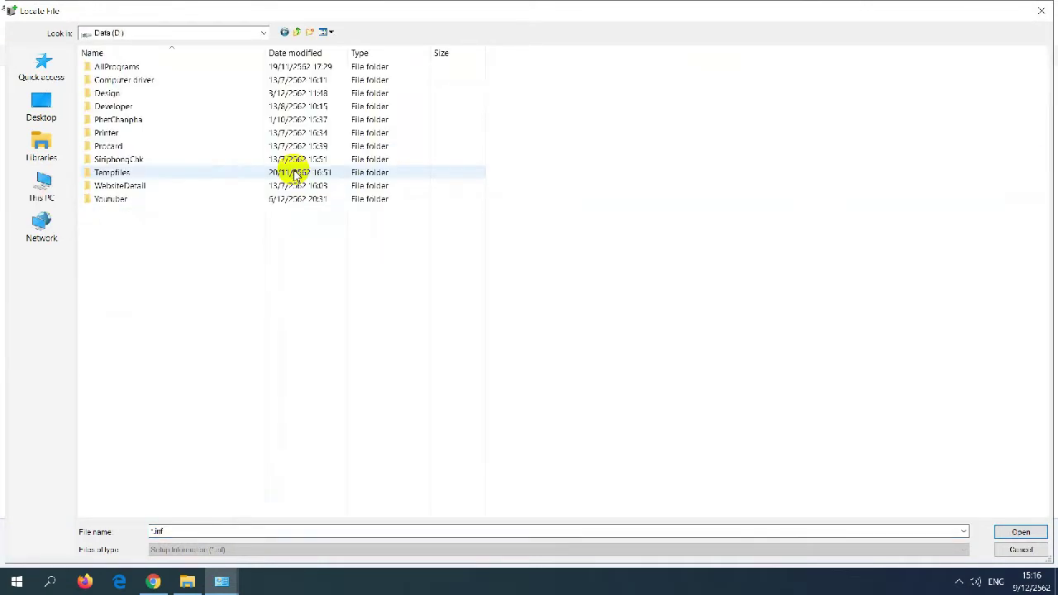
double_click(120, 134)
double_click(134, 80)
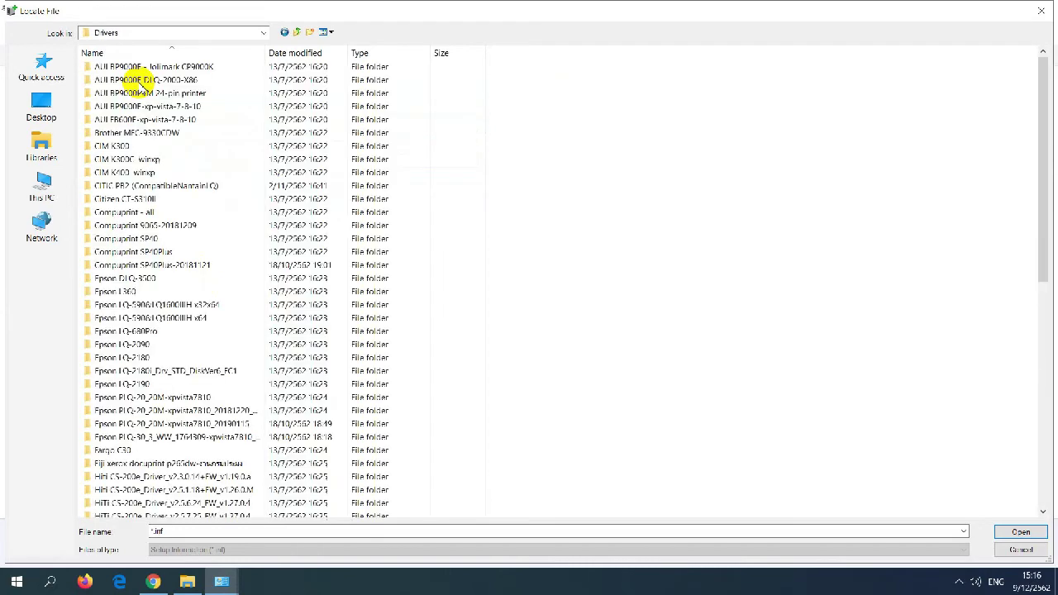
double_click(190, 186)
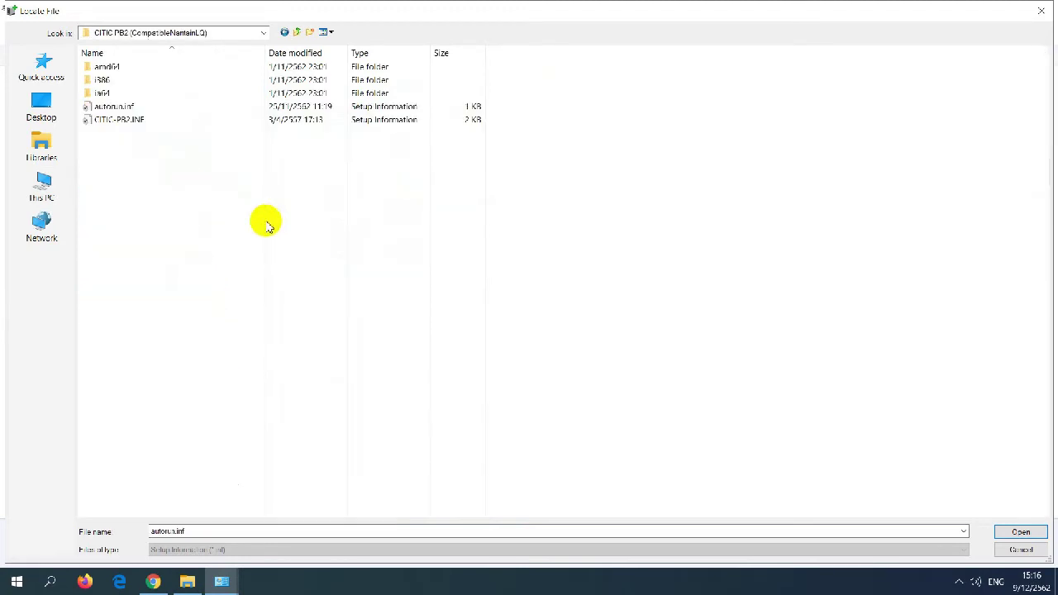
Step: Load the NantianPR-LQ driver from CITIC-PB2.INF and choose to replace the current driver
left_click(132, 121)
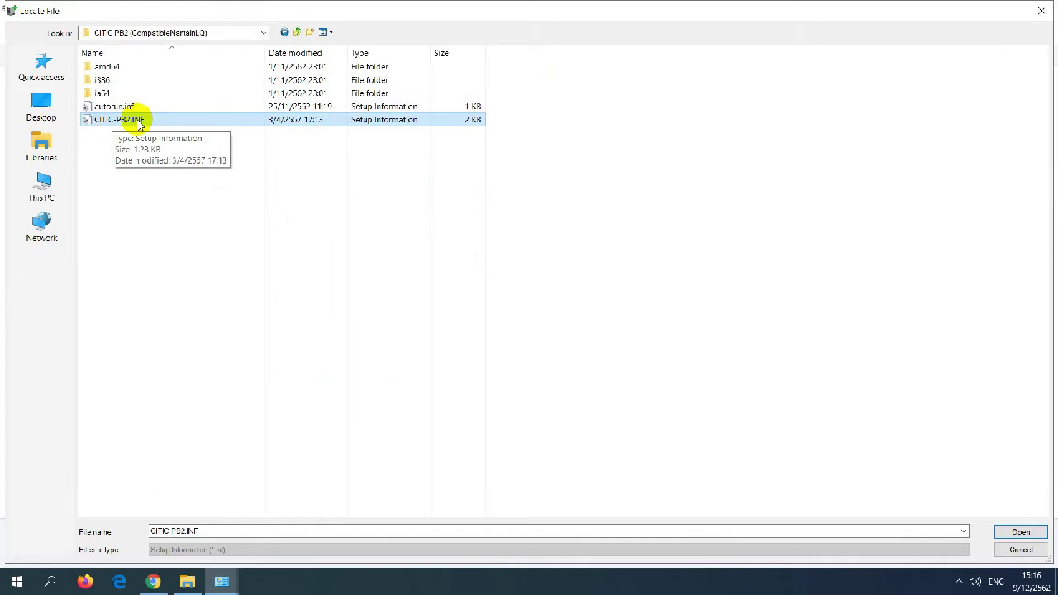
double_click(137, 120)
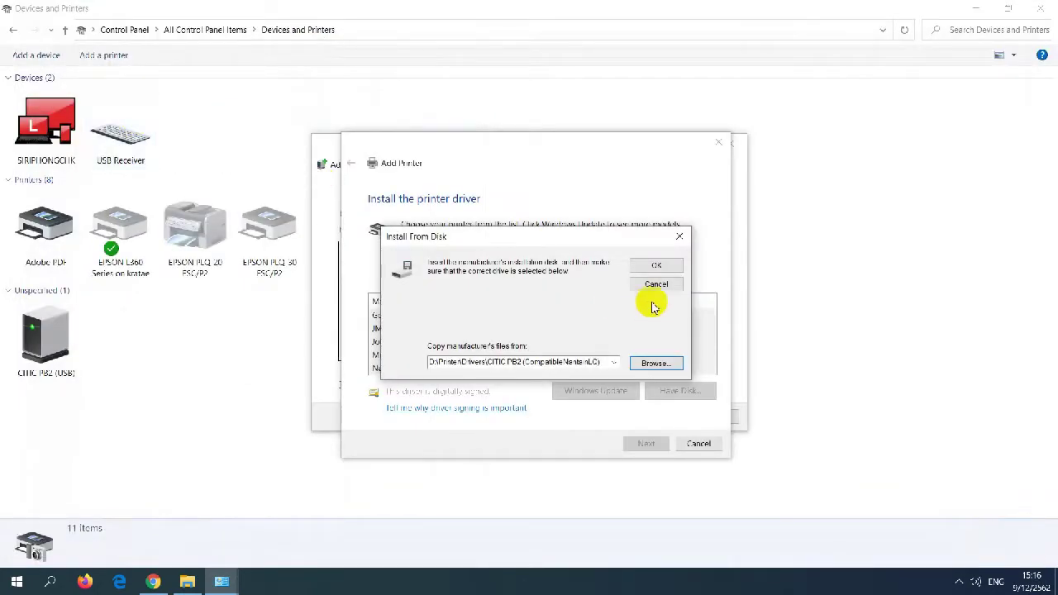
left_click(659, 266)
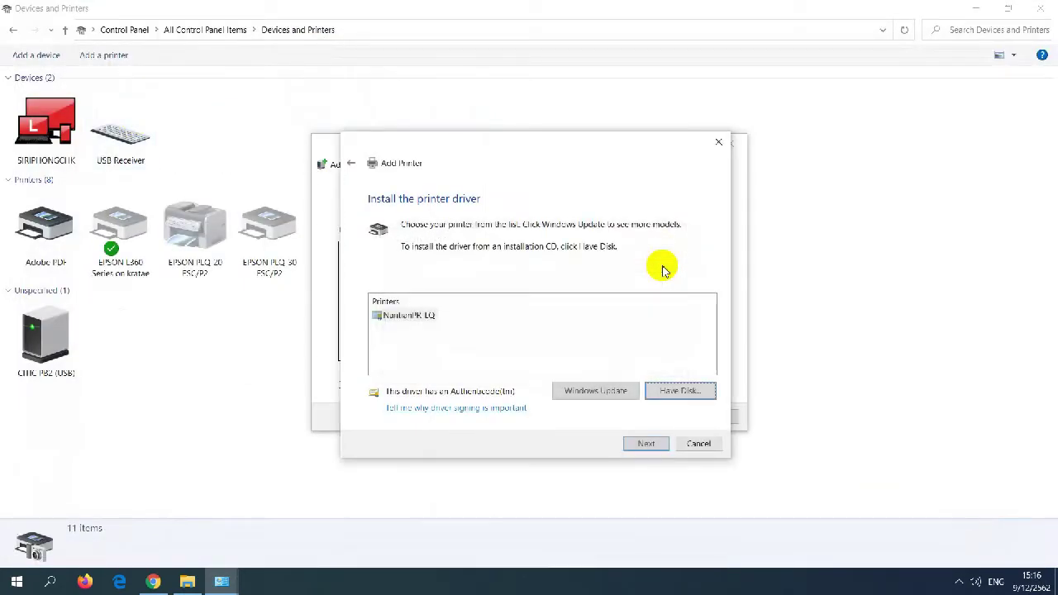
left_click(646, 444)
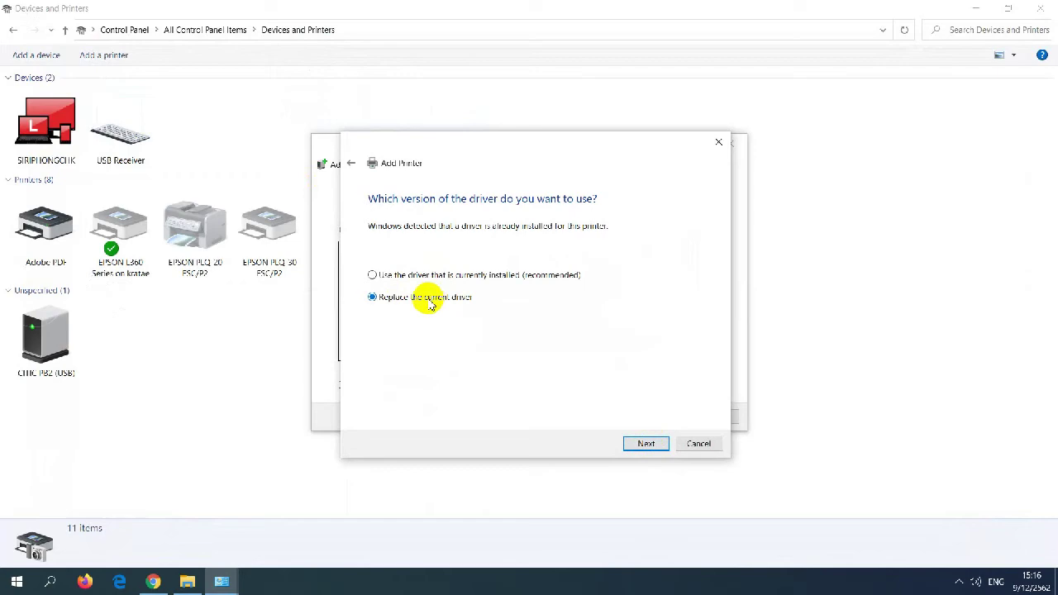
left_click(644, 443)
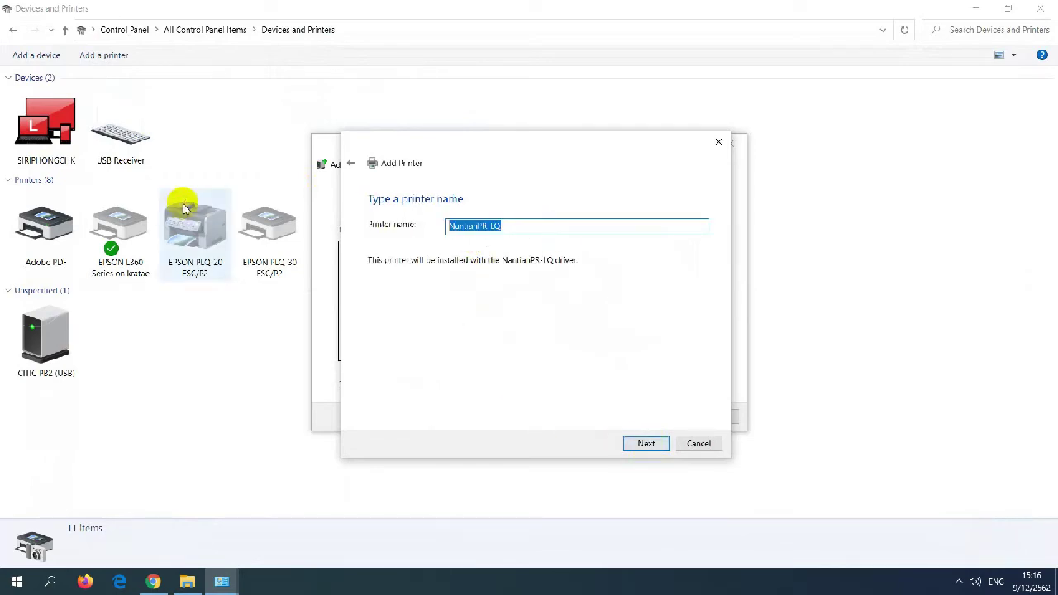
type("C")
left_click(350, 163)
left_click(653, 444)
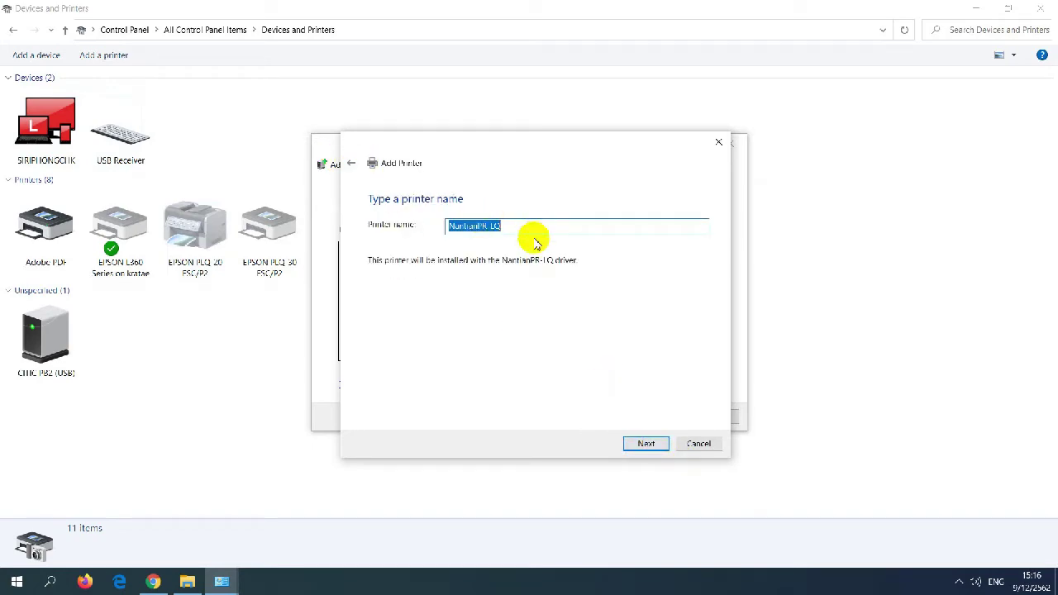
Step: Accept the printer name NantianPR-LQ and finish adding the printer without sharing it
left_click(646, 444)
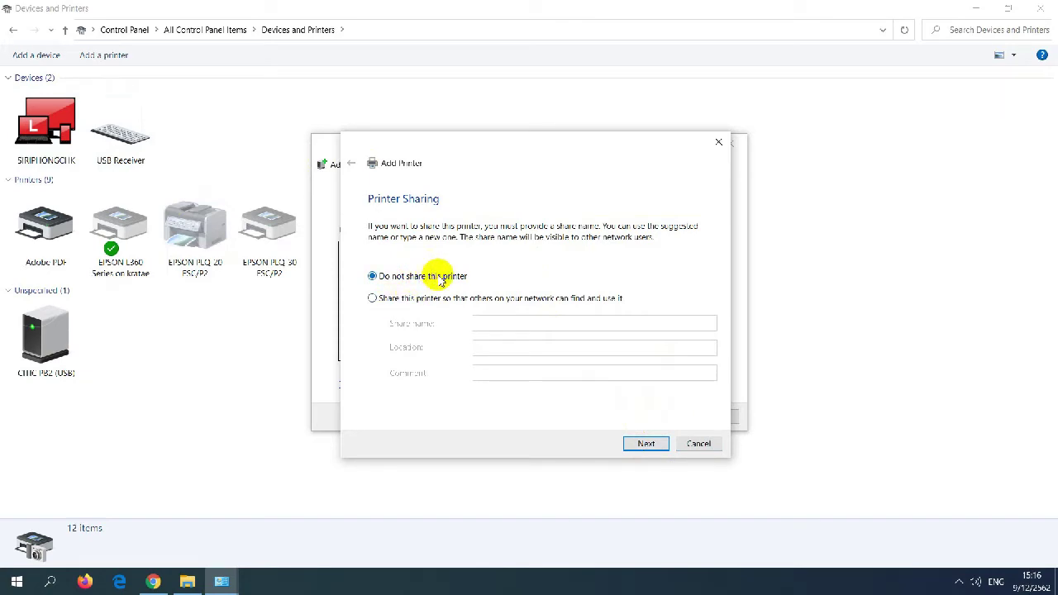
left_click(641, 445)
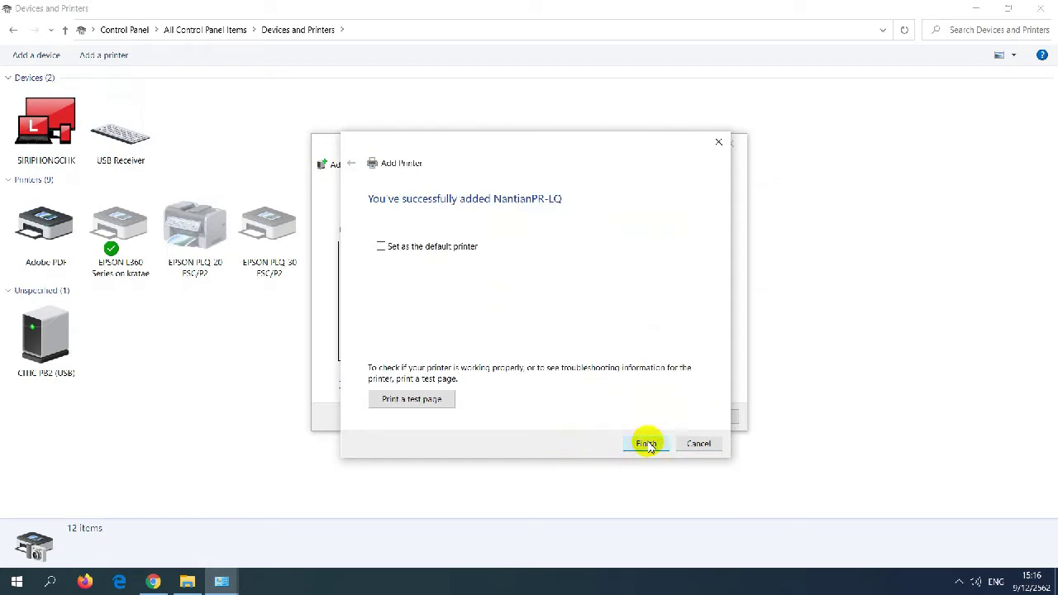
left_click(646, 443)
left_click(643, 227)
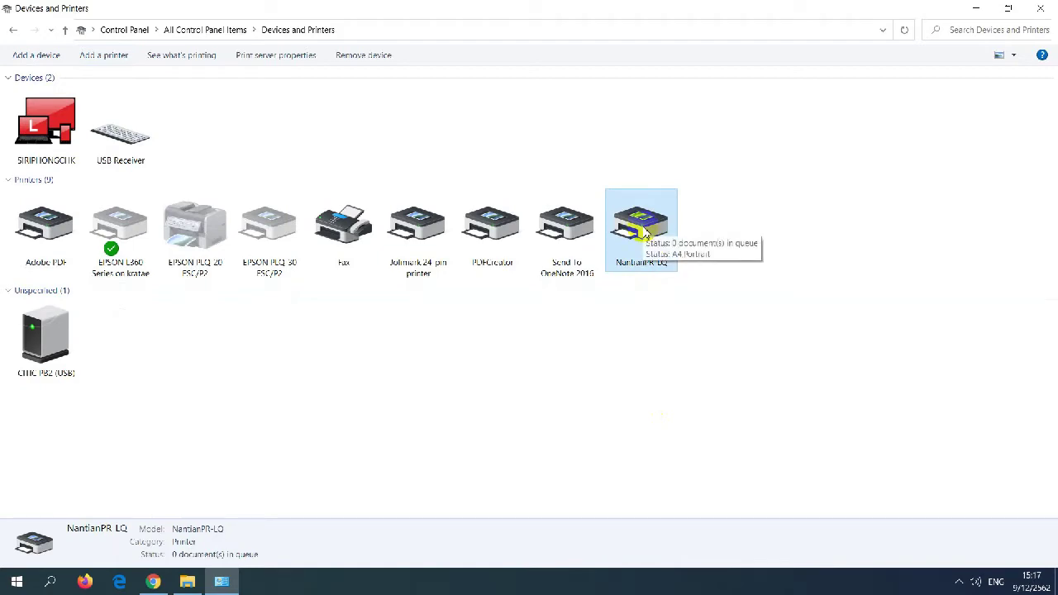
right_click(643, 231)
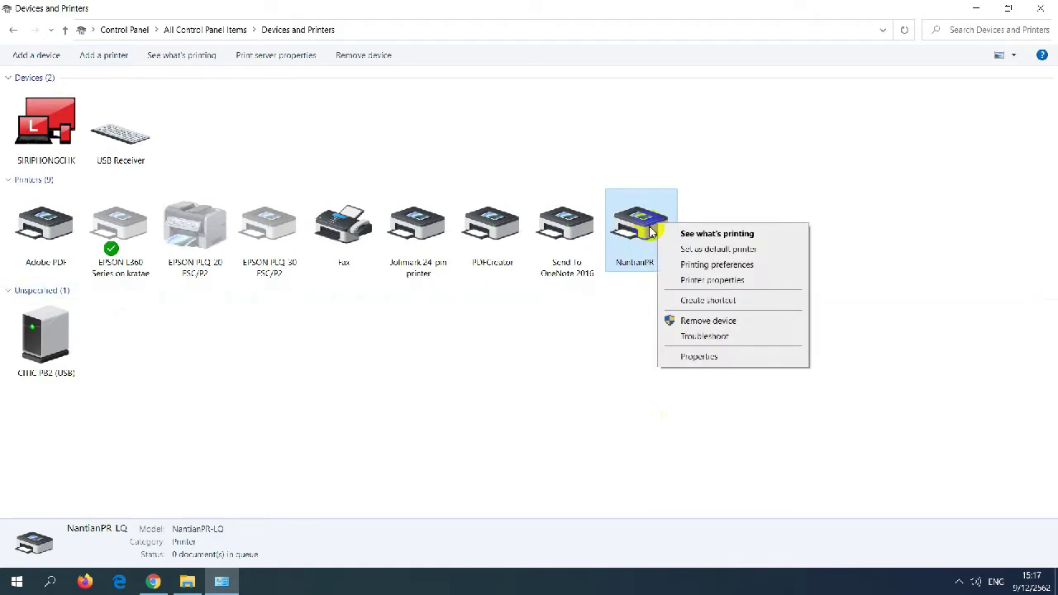
left_click(610, 388)
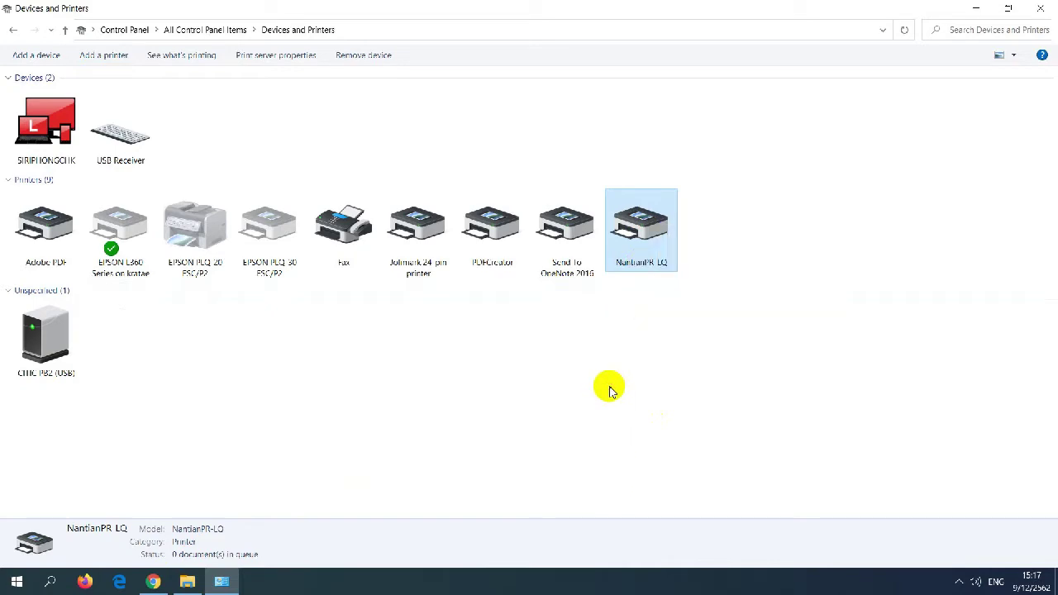
right_click(652, 230)
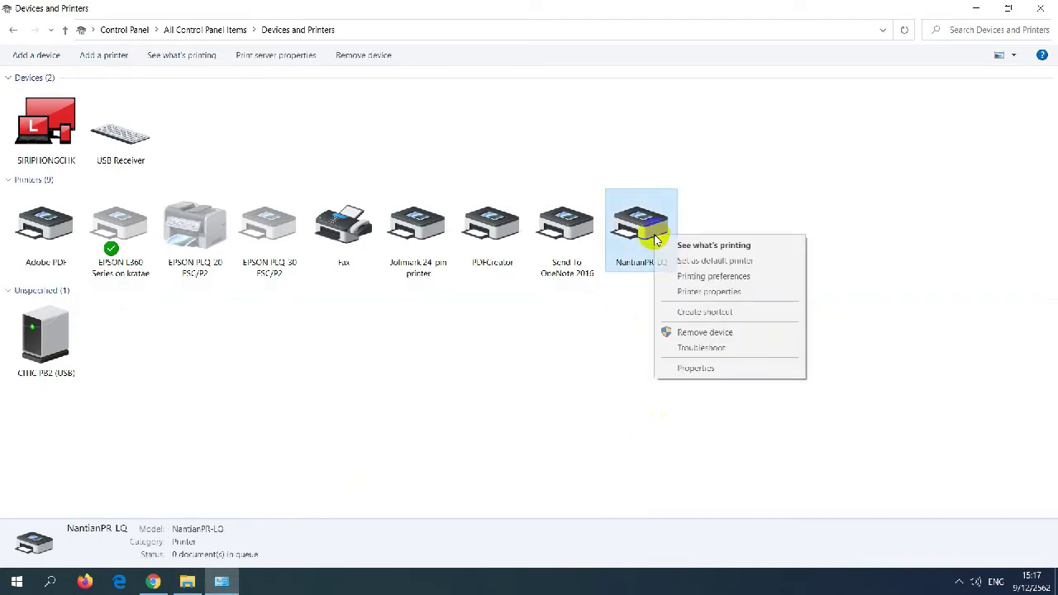
left_click(709, 291)
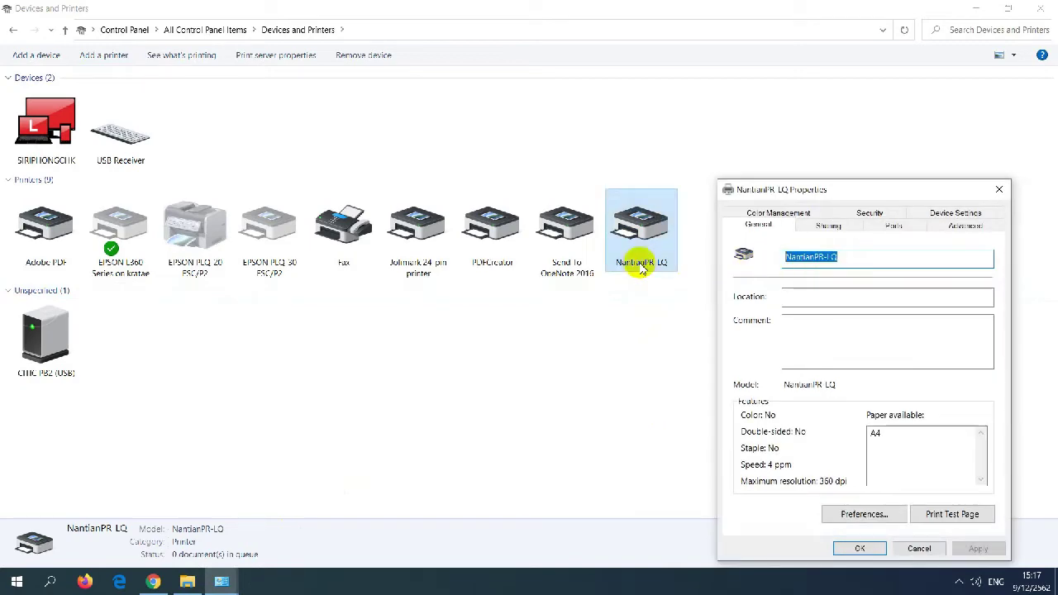
type("rtheryjry")
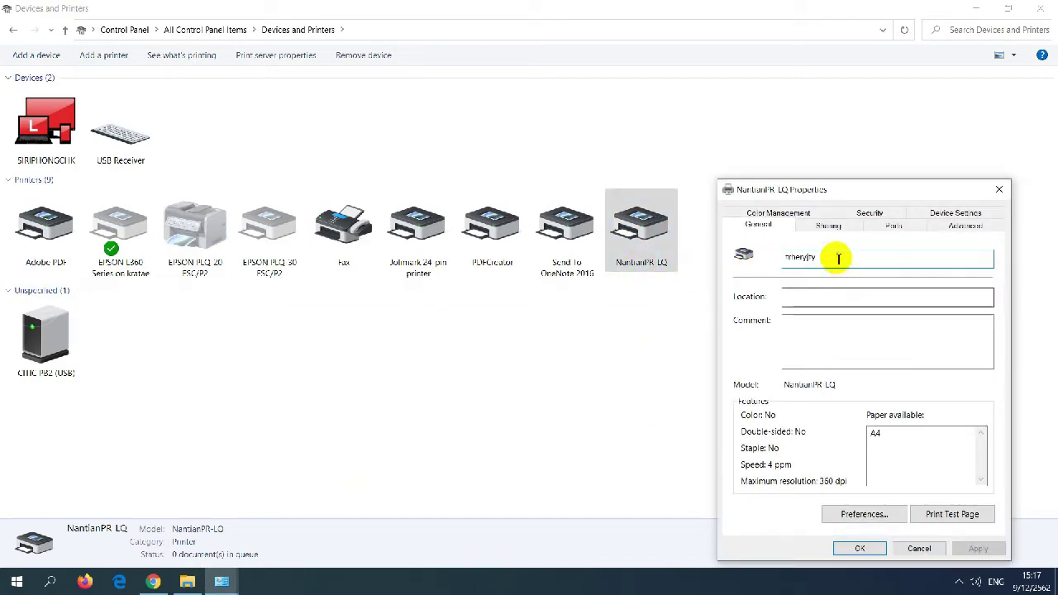
key("ctrl+a")
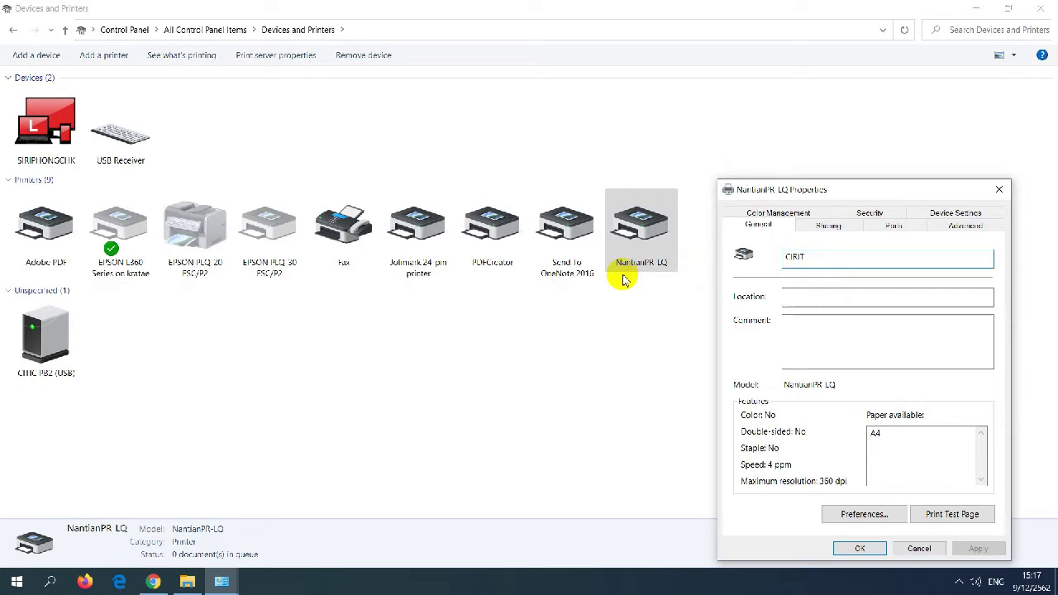
left_click(916, 548)
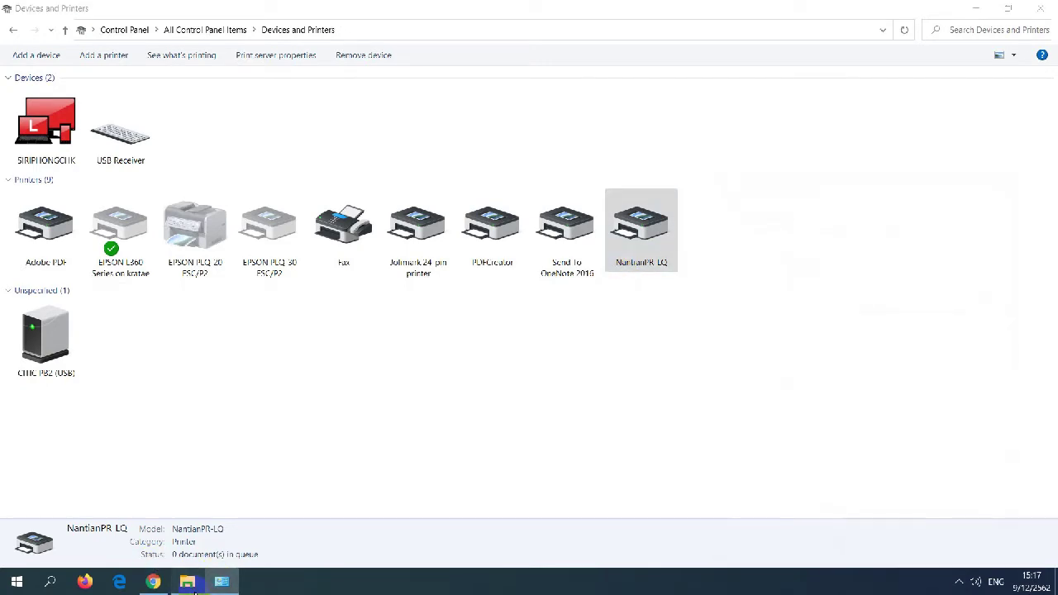
Step: Switch to File Explorer, open D:\Printer\Drivers\CITIC PB2 (CompatibleNantainLQ) and run PrintRename.exe to rename the NantianPR-LQ printer
left_click(187, 581)
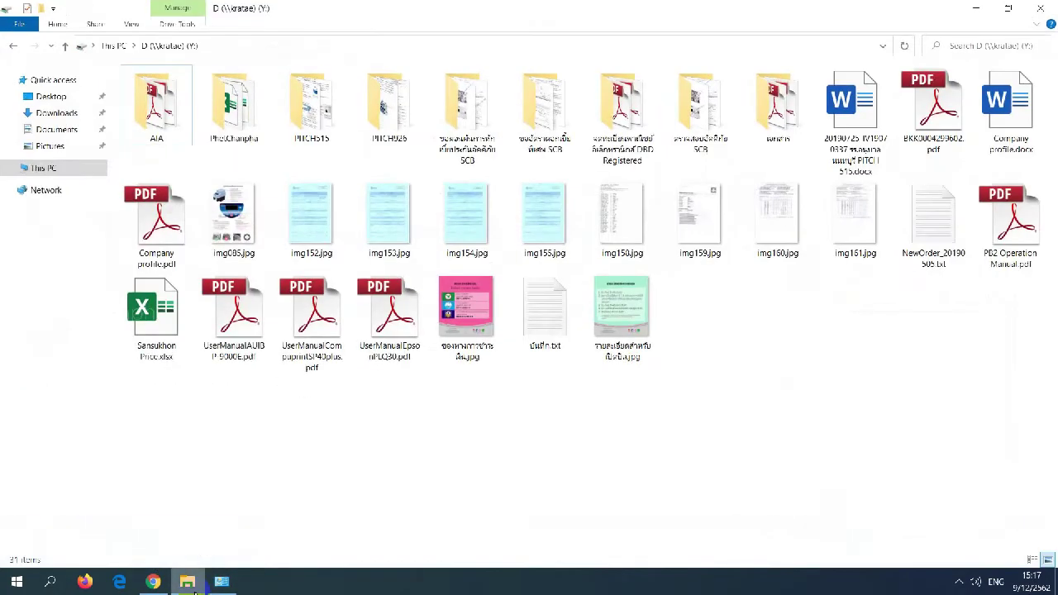
left_click(43, 168)
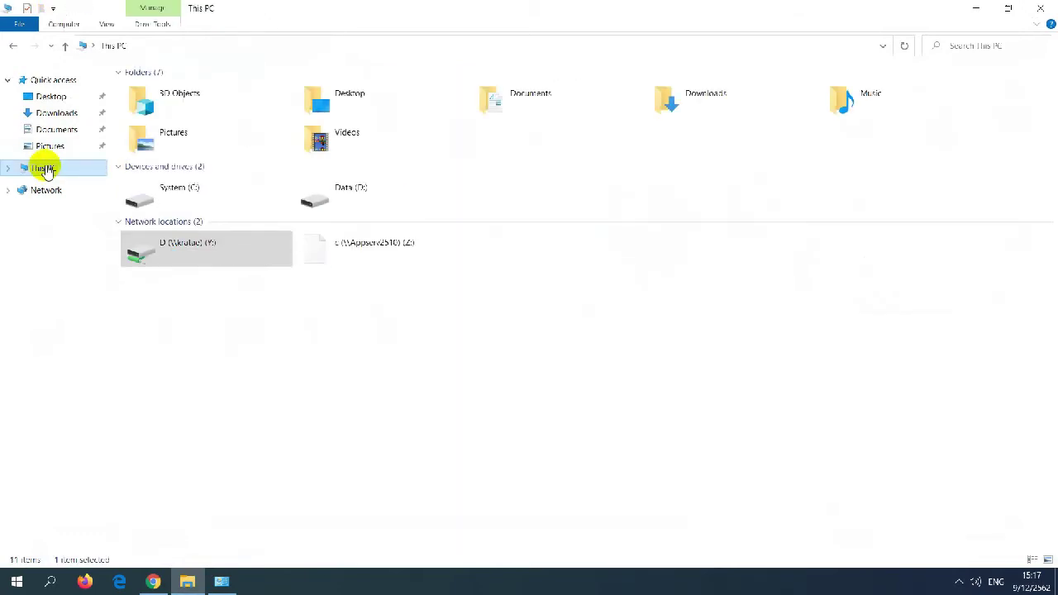
double_click(323, 190)
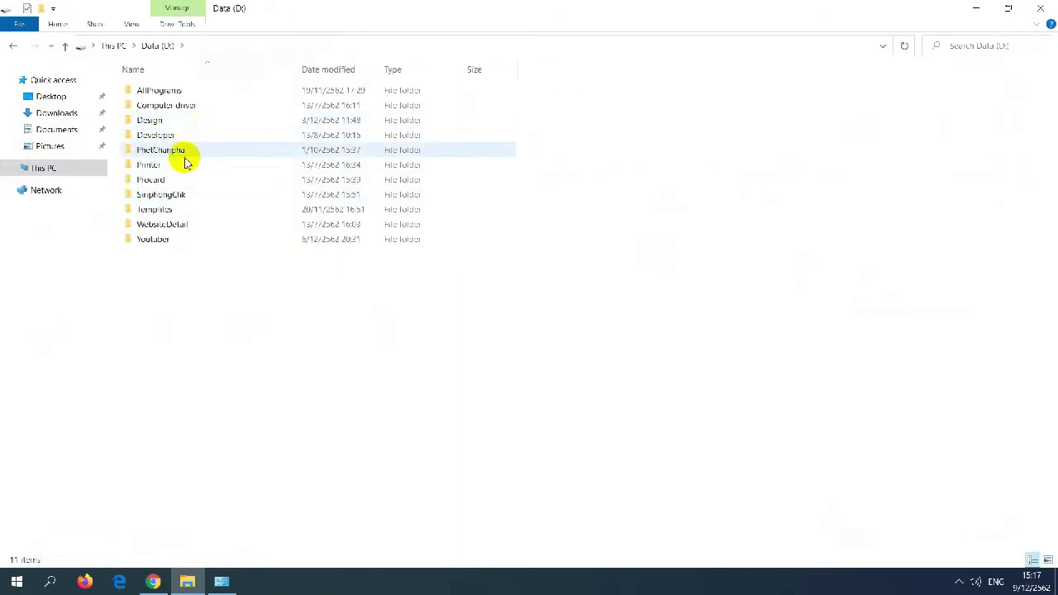
double_click(183, 163)
double_click(189, 105)
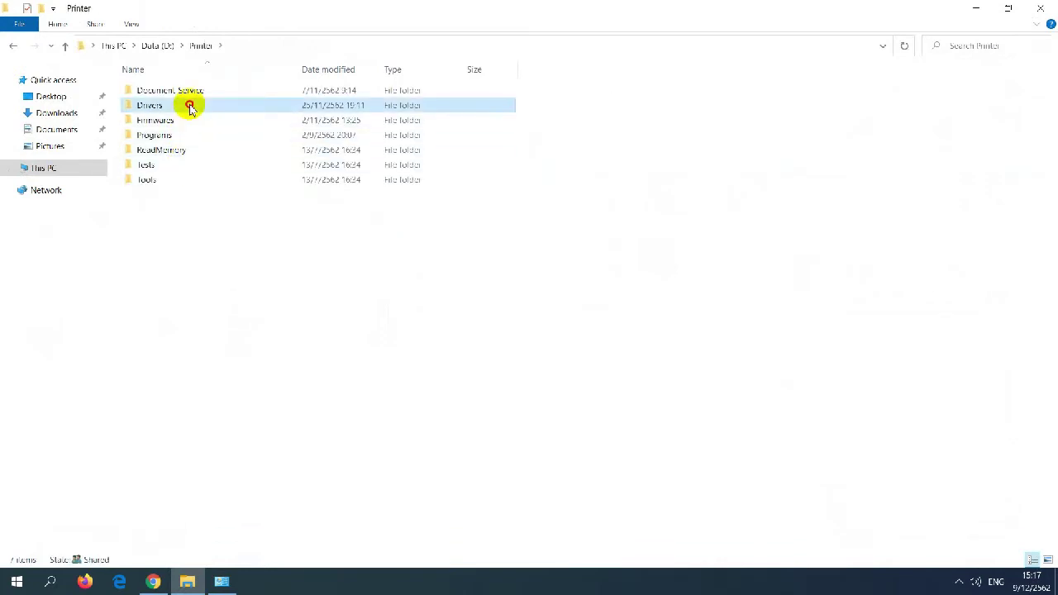
left_click(190, 223)
double_click(191, 224)
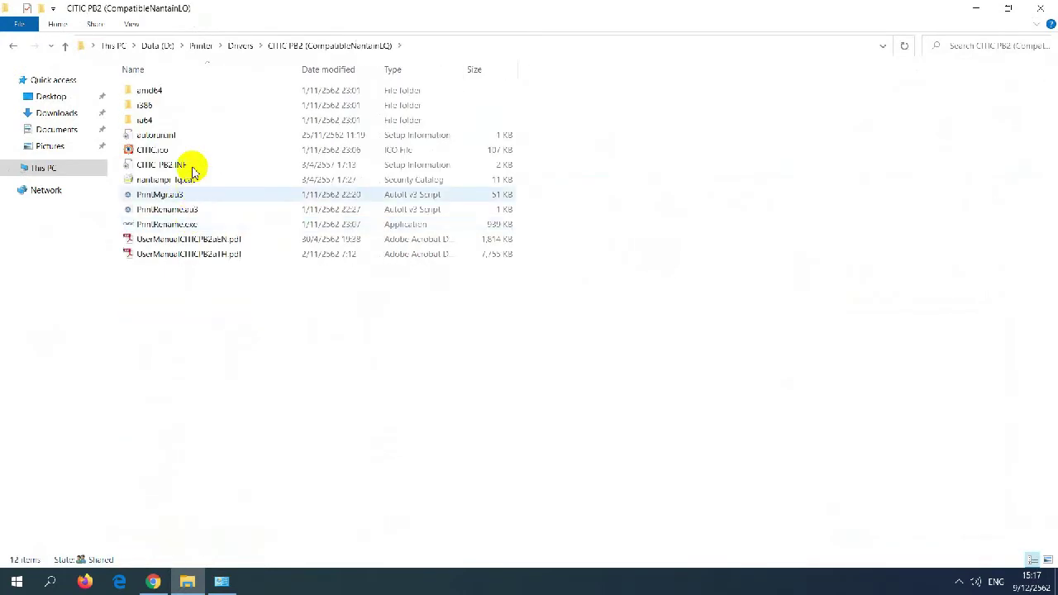
left_click(214, 226)
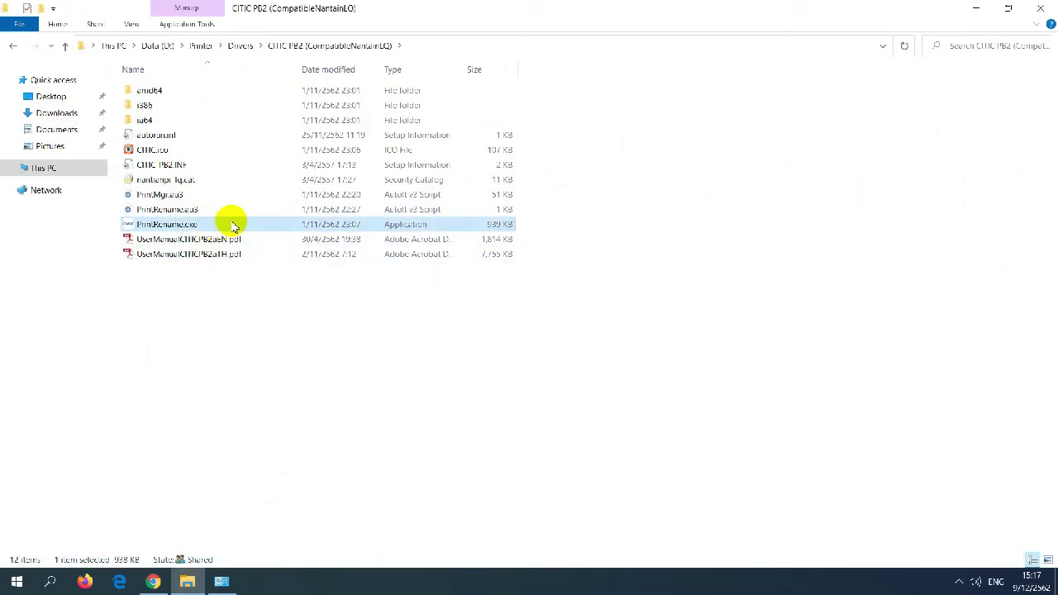
Step: Return to Devices and Printers, open the printer properties of CITIC PB2 and print a test page
left_click(223, 582)
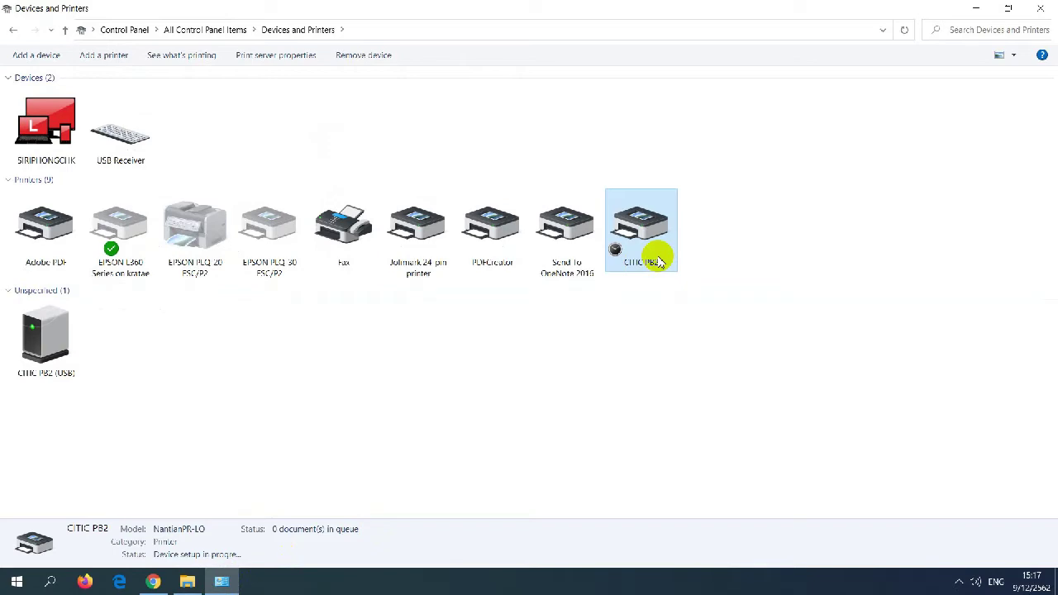
right_click(652, 232)
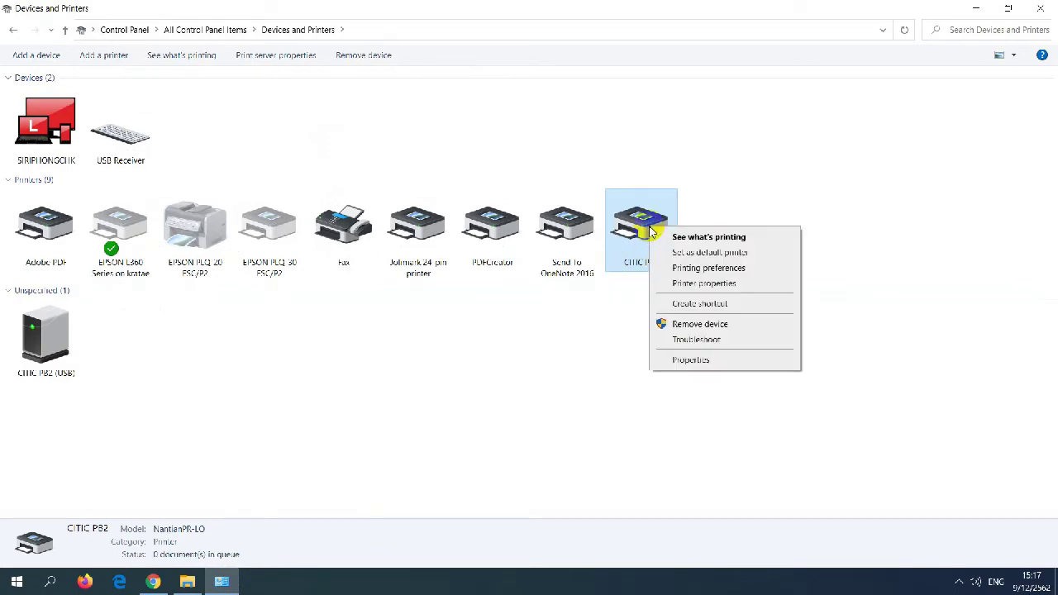
left_click(721, 285)
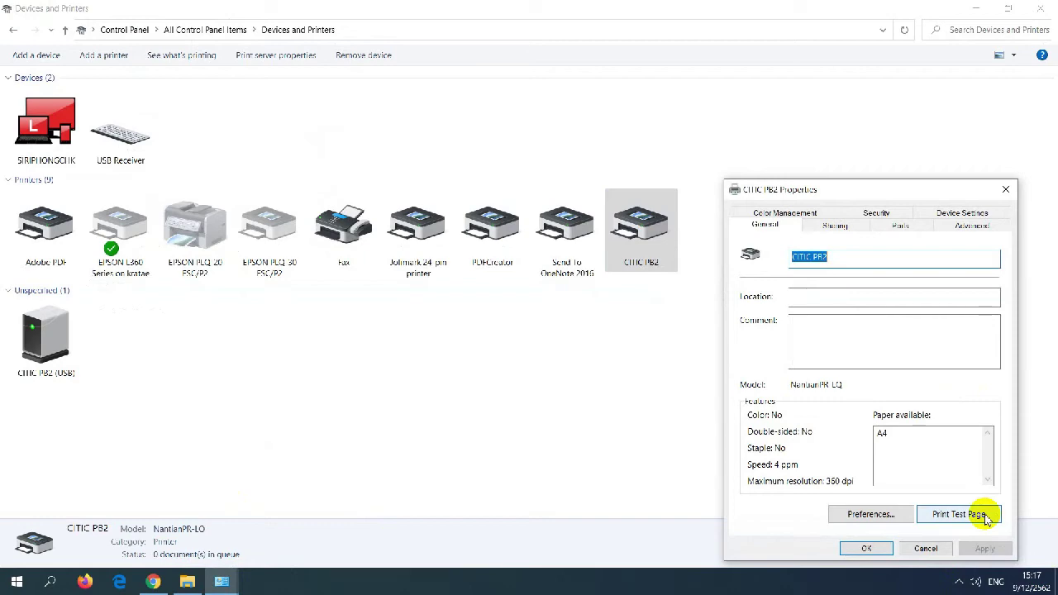
left_click(987, 518)
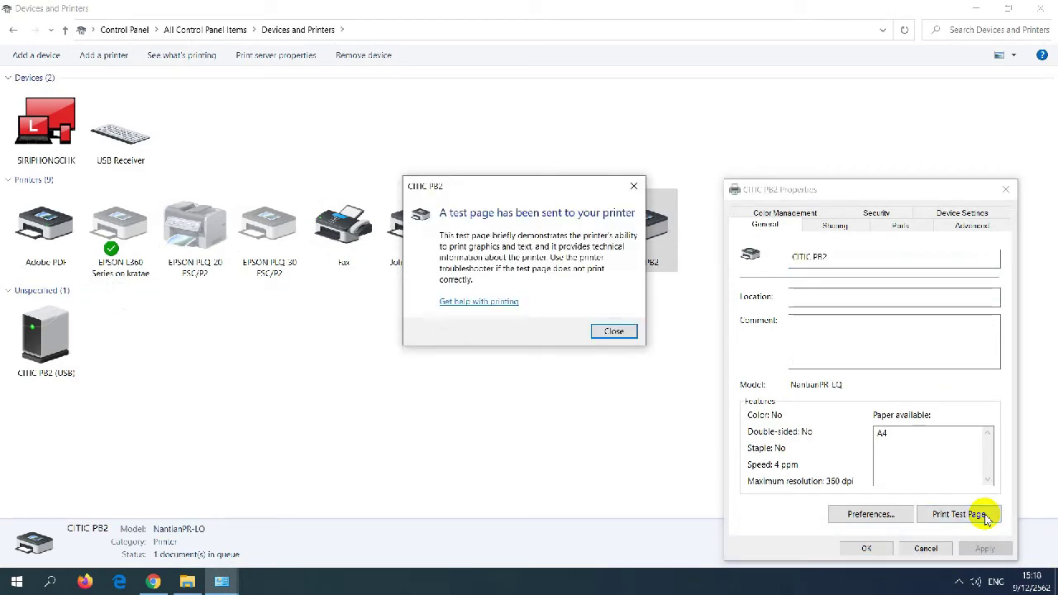